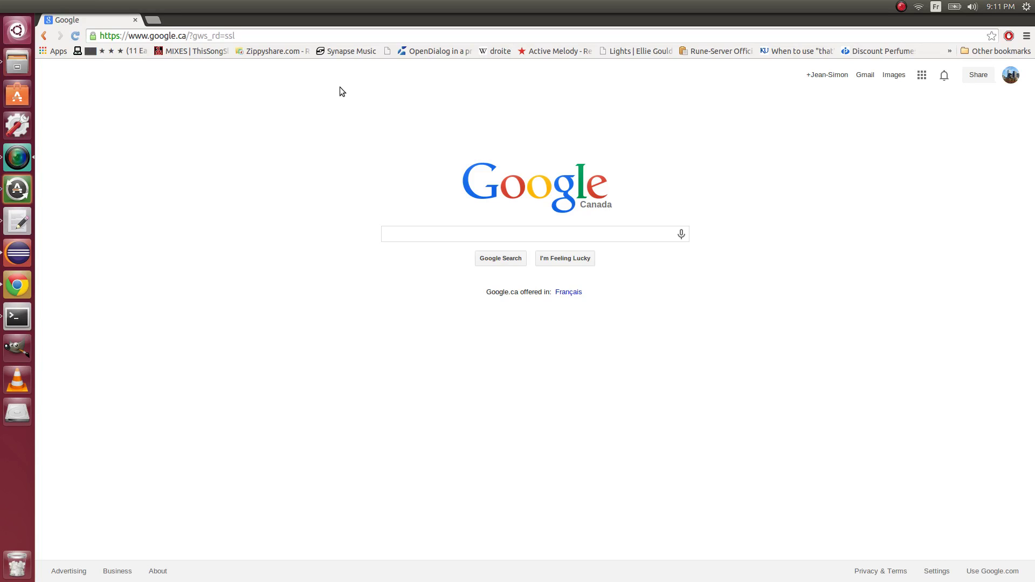
click(296, 35)
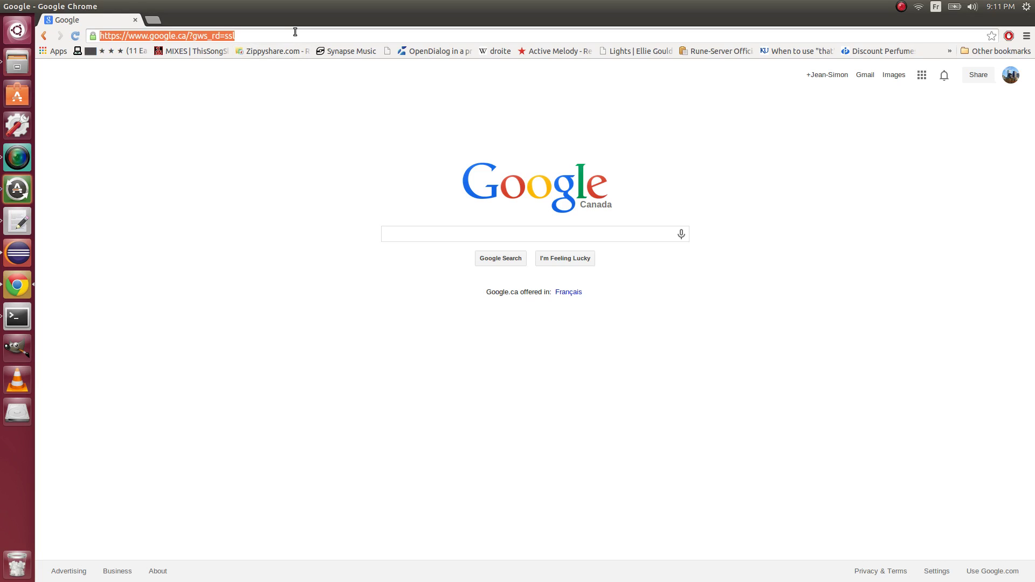
text(dev3.org)
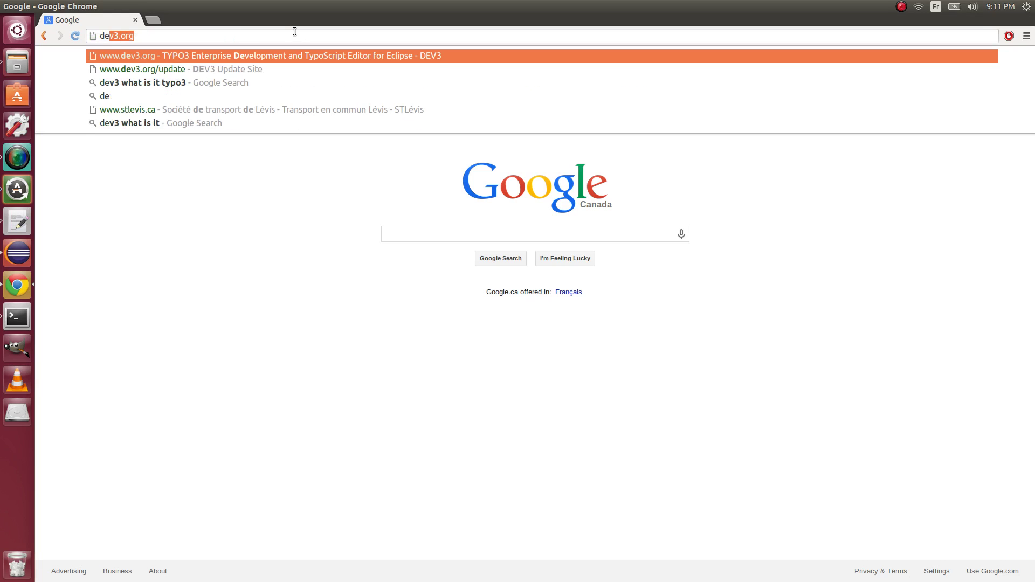
key(Return)
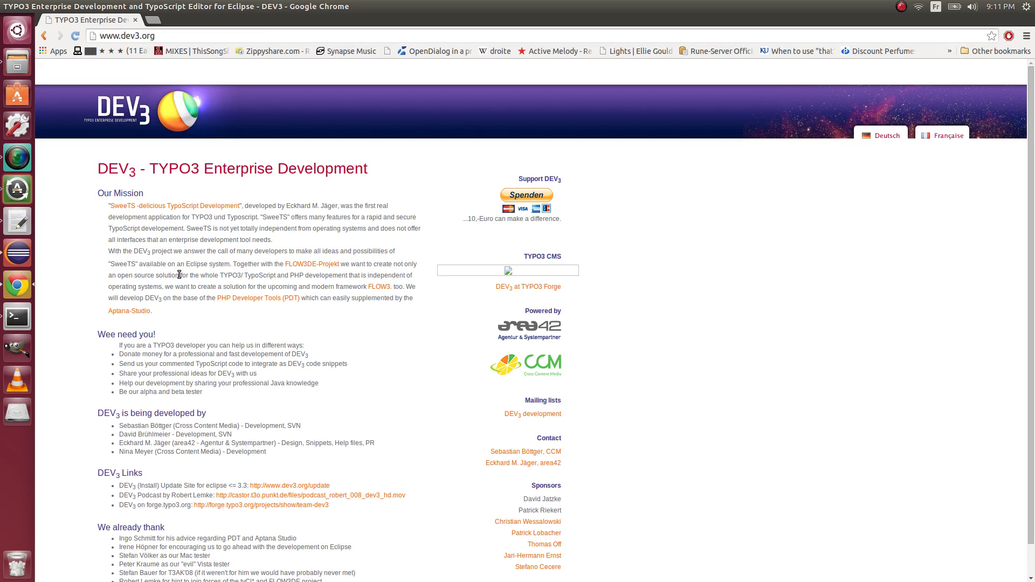
scroll(295, 309, down, 1)
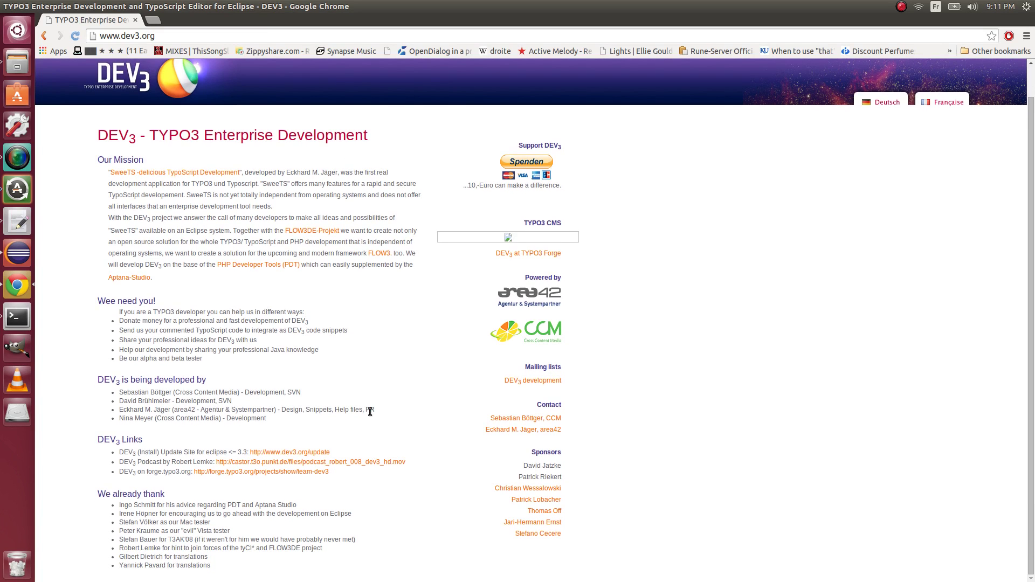
mouse_move(331, 454)
mouse_down()
mouse_move(383, 453)
mouse_move(253, 456)
mouse_up()
click(339, 446)
right_click(296, 456)
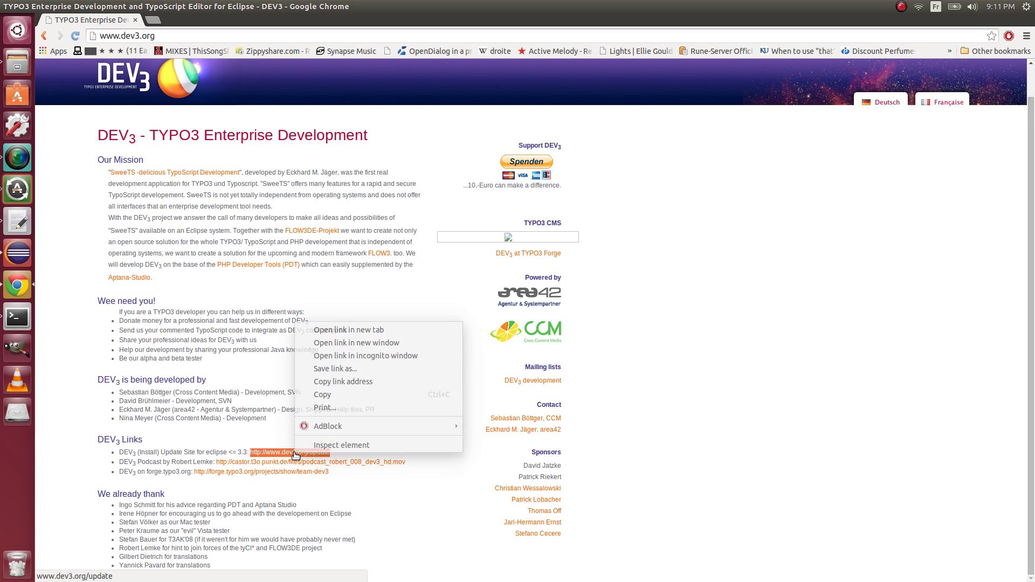
click(341, 393)
key(alt+Tab)
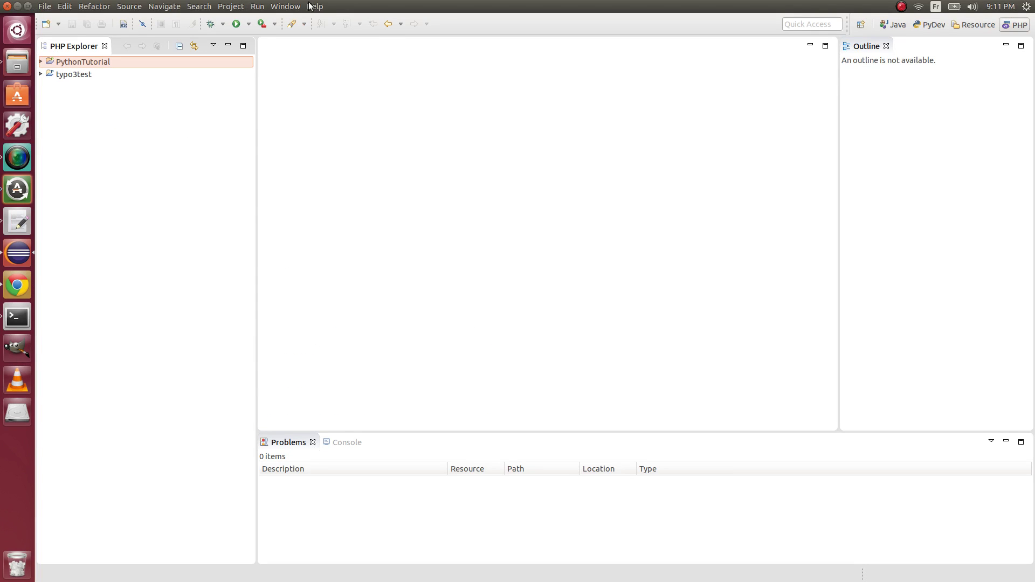
Open Install New Software from Eclipse's Help menu
click(317, 7)
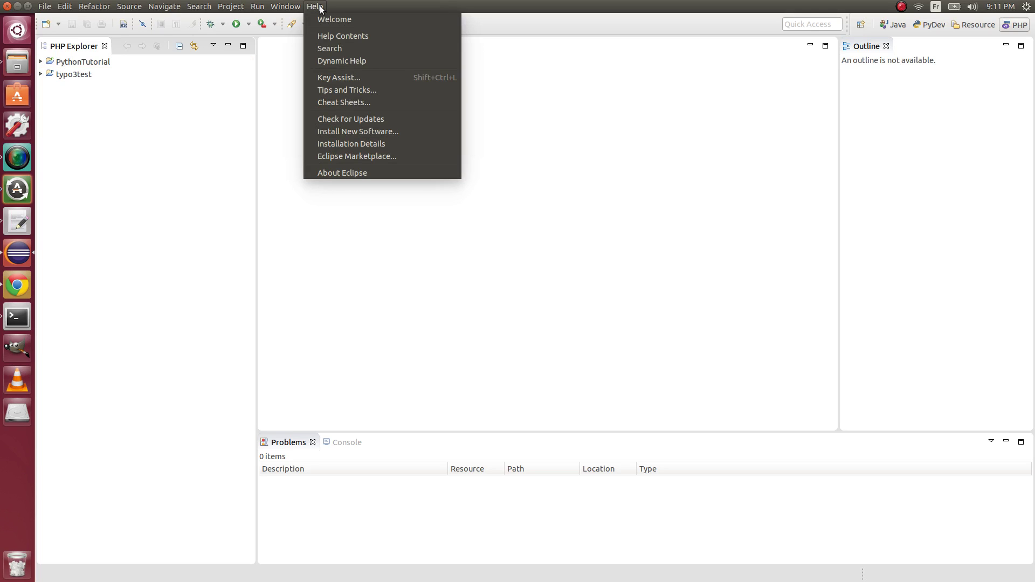
click(382, 132)
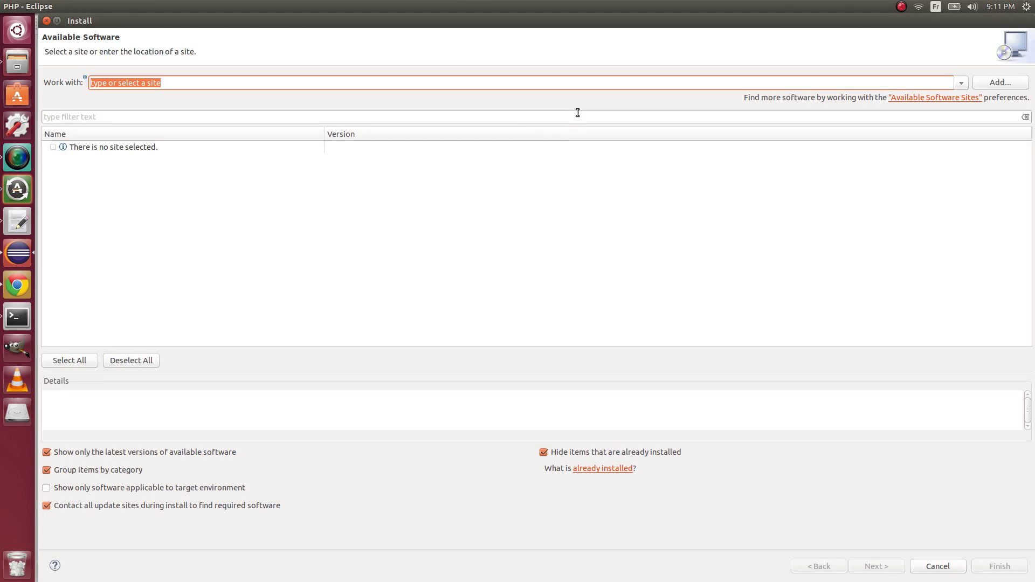
click(1011, 83)
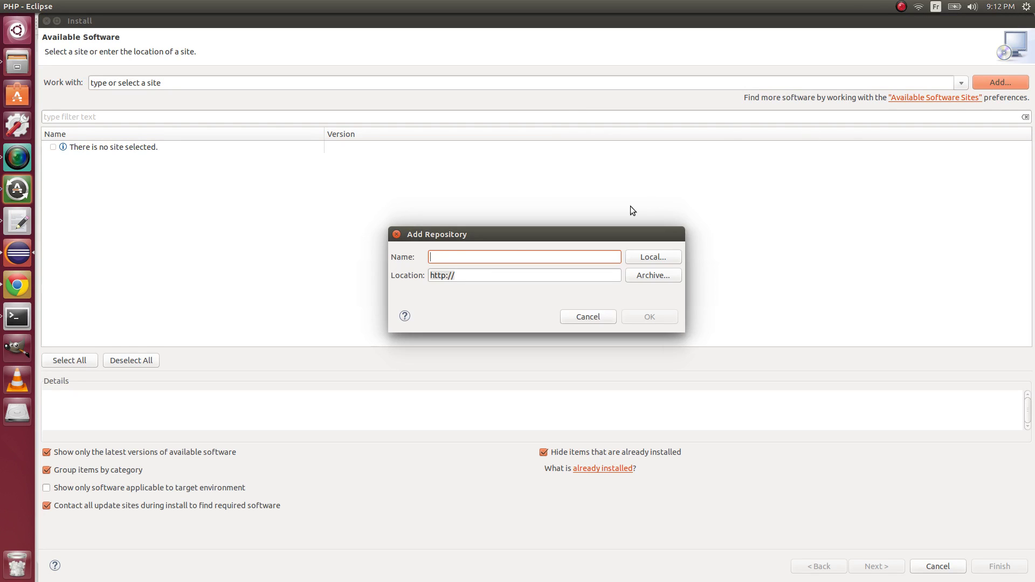
click(449, 276)
key(ctrl+v)
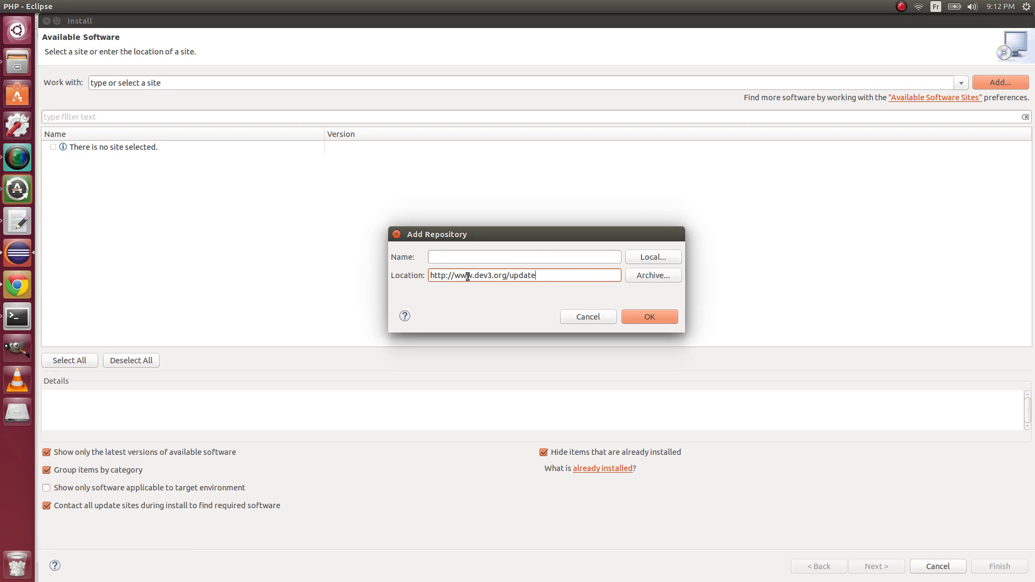
click(573, 259)
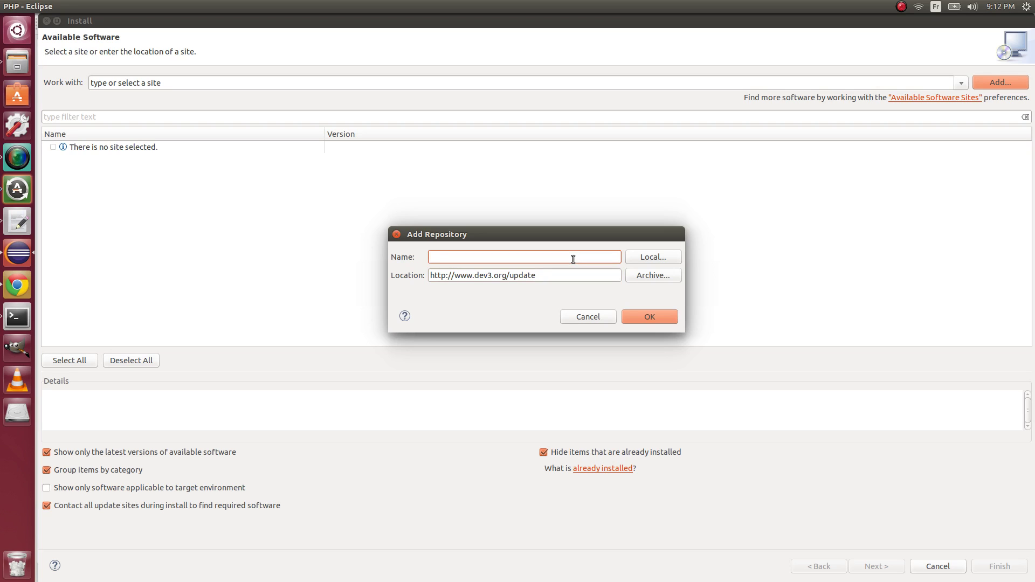
text(DEV3)
click(644, 319)
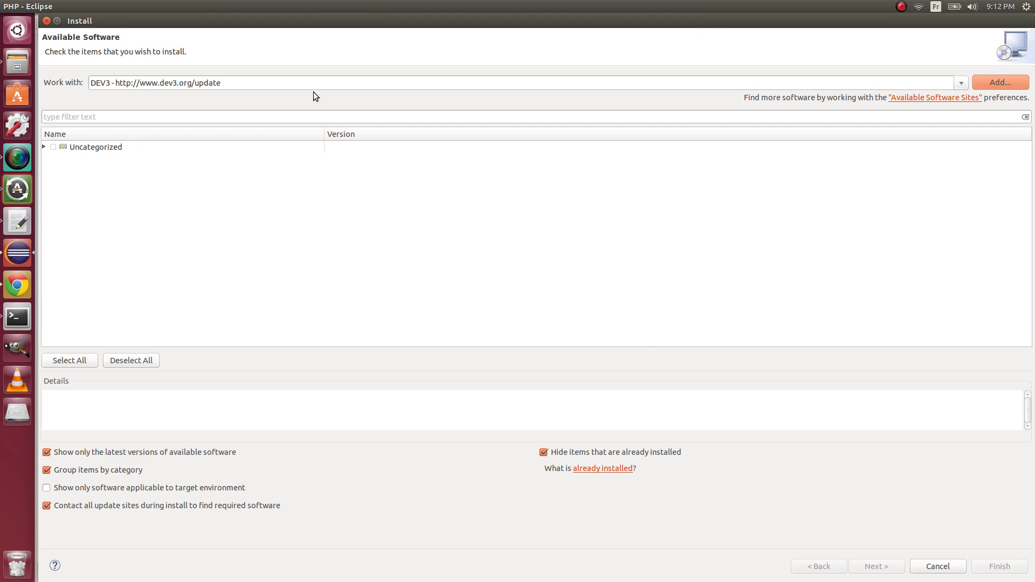
Select DEV3 1.1.0 under Uncategorized, accept its license, and finish the install wizard
click(43, 147)
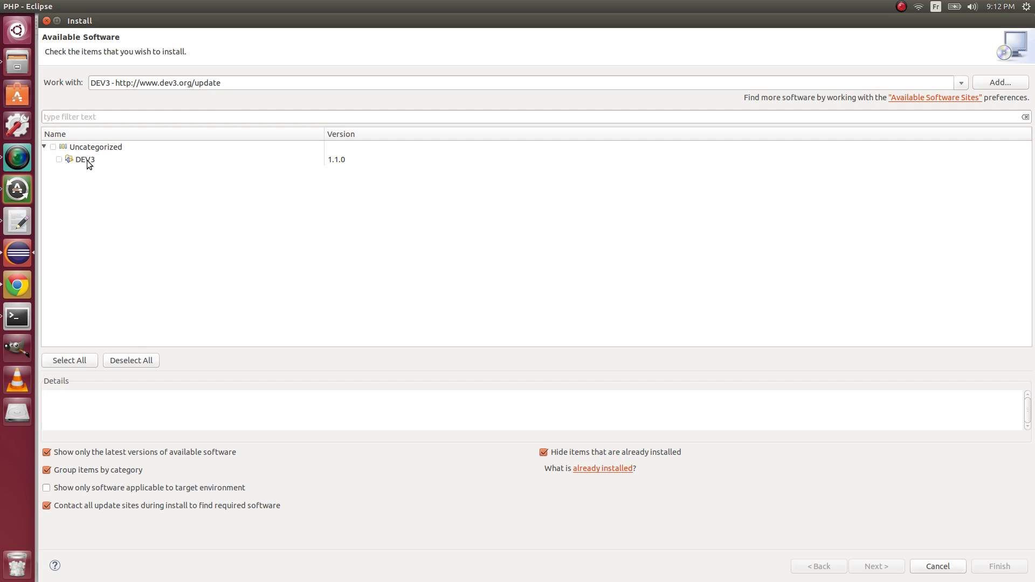
click(61, 160)
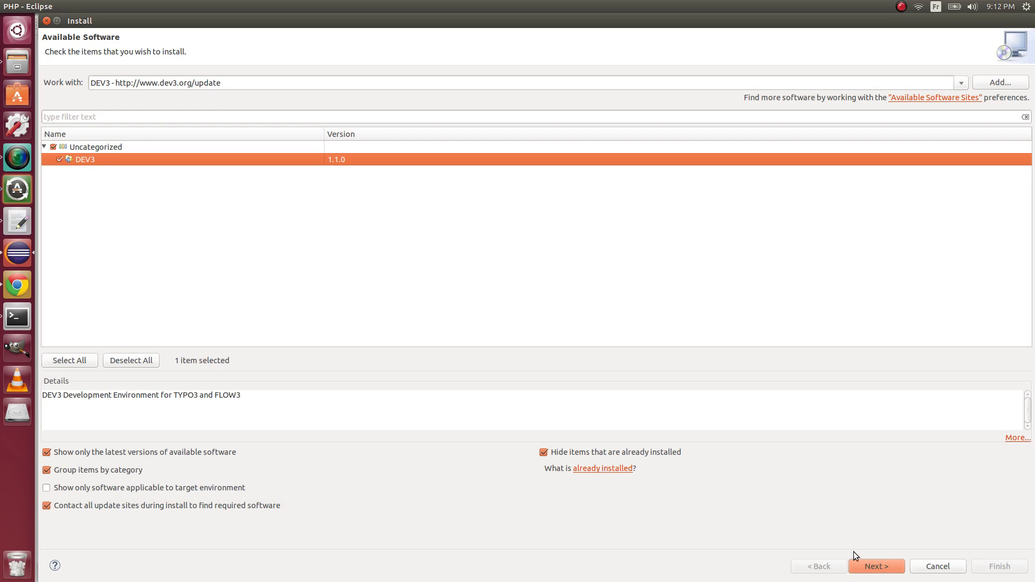
click(876, 567)
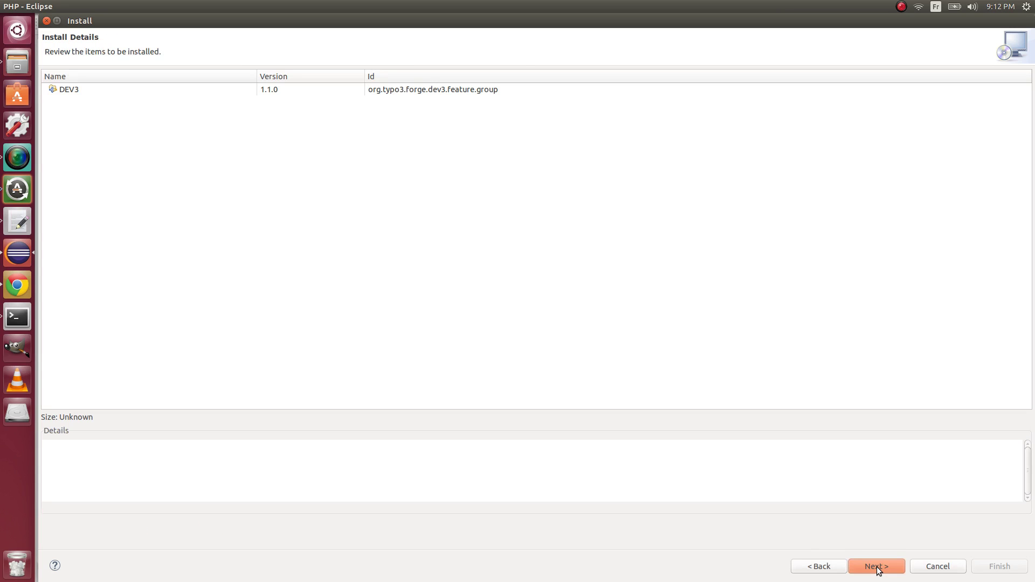
click(877, 567)
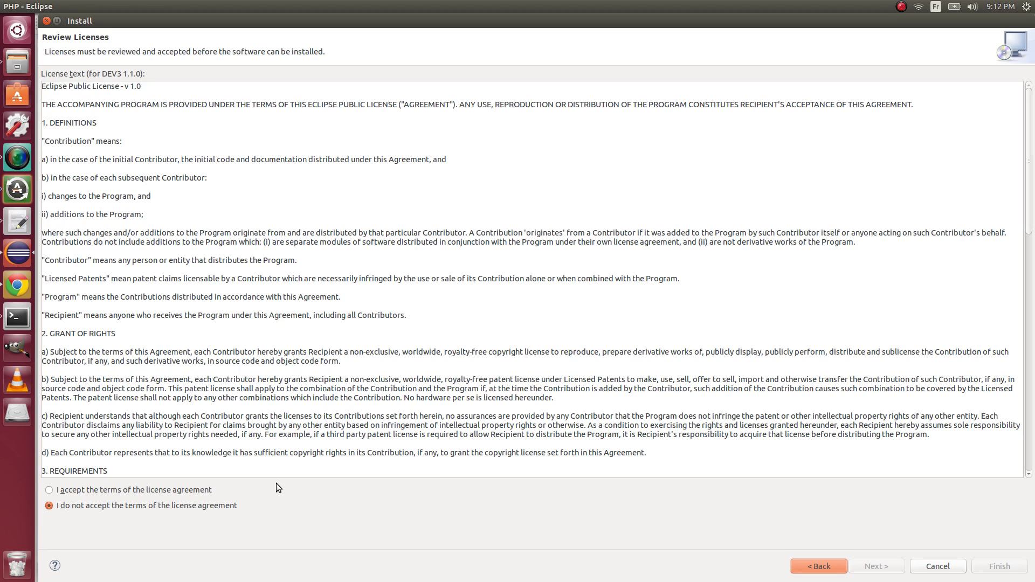
click(166, 492)
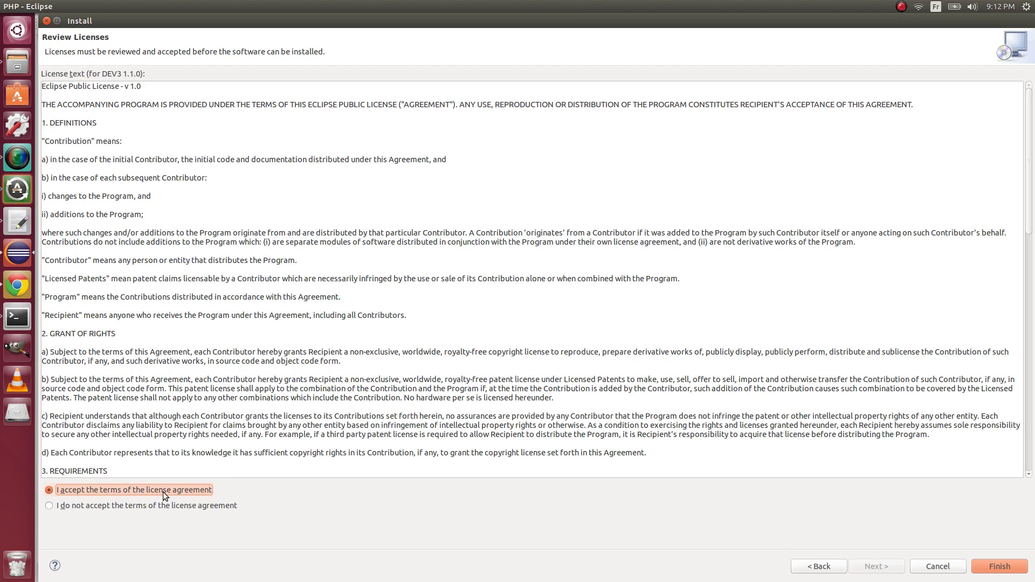
click(999, 566)
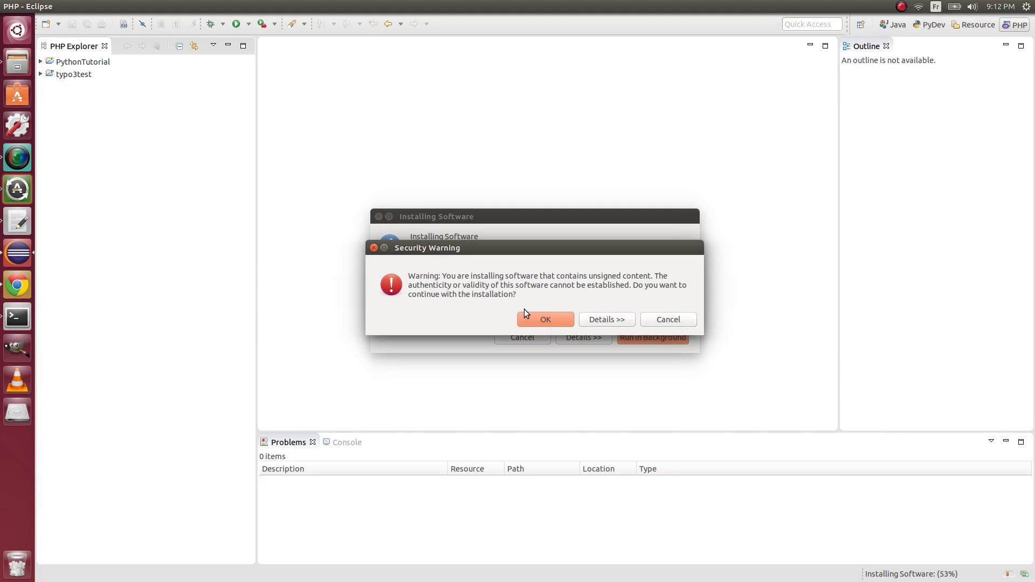
Accept the unsigned-content warning, restart Eclipse, and relaunch into the same workspace
click(555, 320)
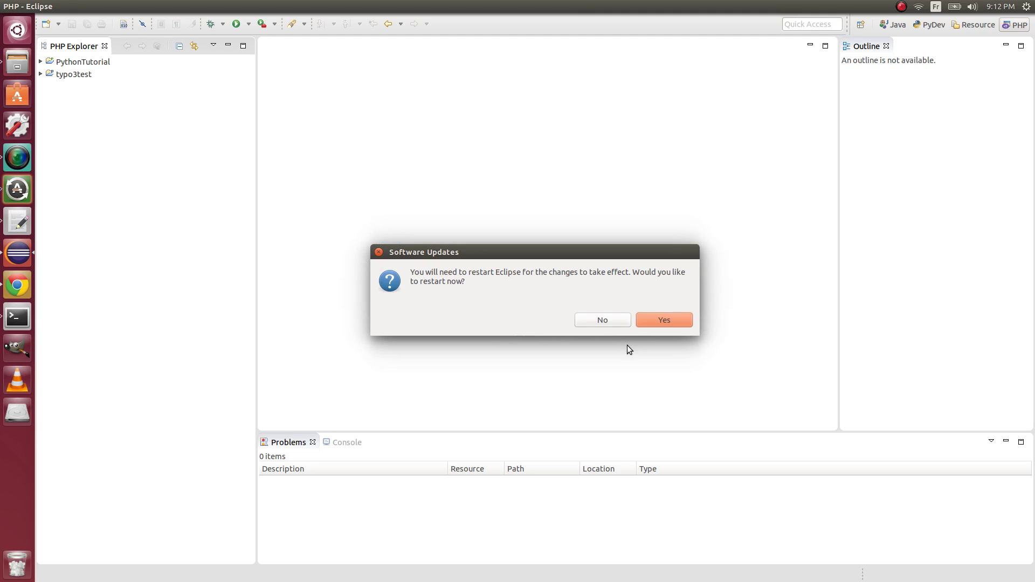
click(676, 320)
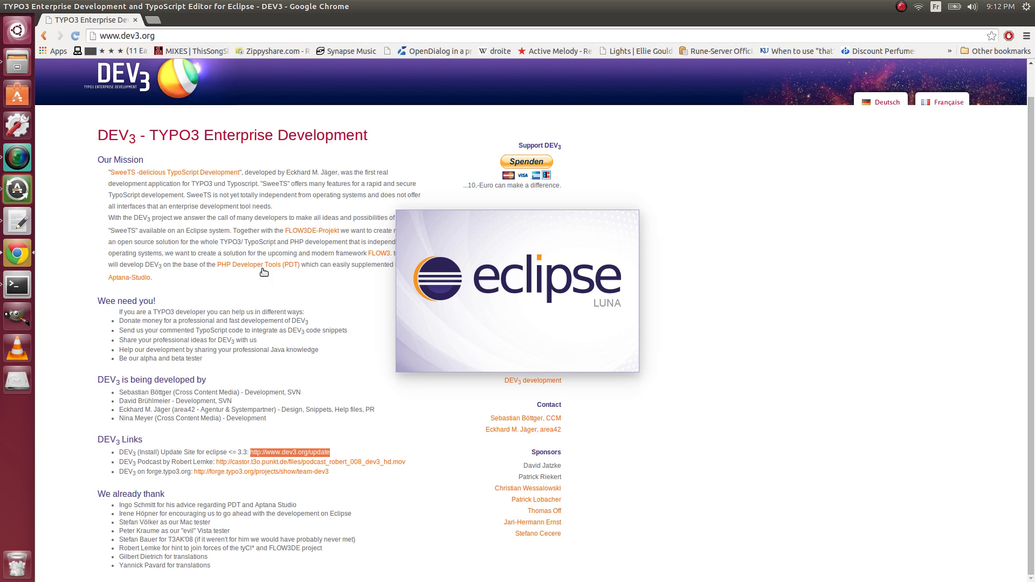
click(635, 328)
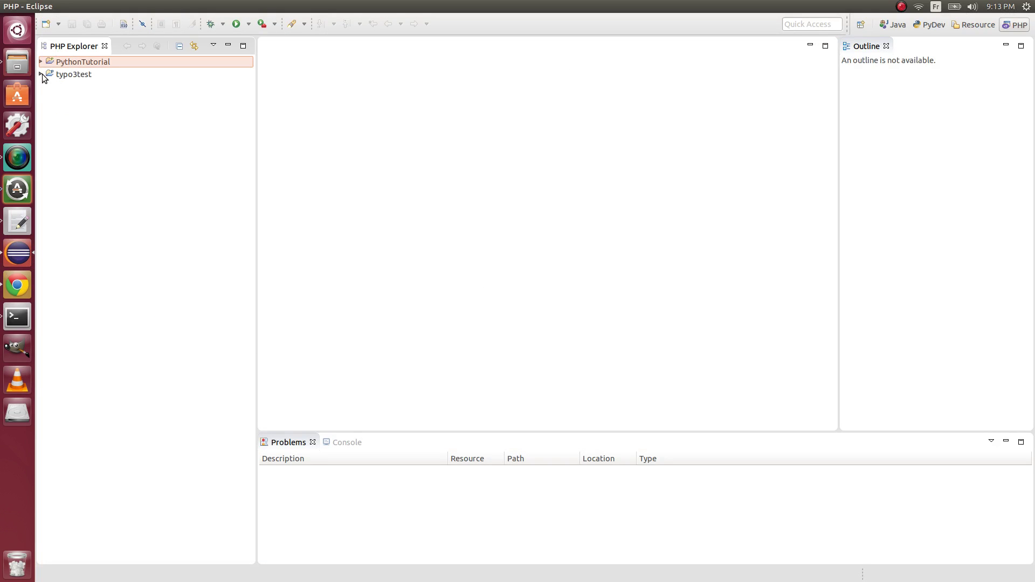
Open includes.ts from typo3test/fileadmin/templates/ts in the PHP Explorer
click(43, 74)
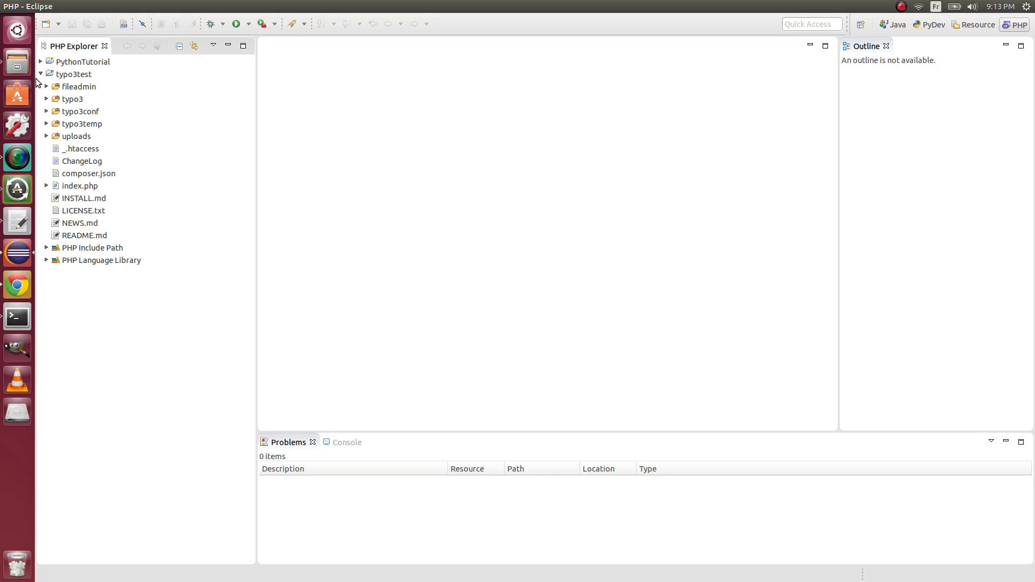
click(46, 87)
click(53, 112)
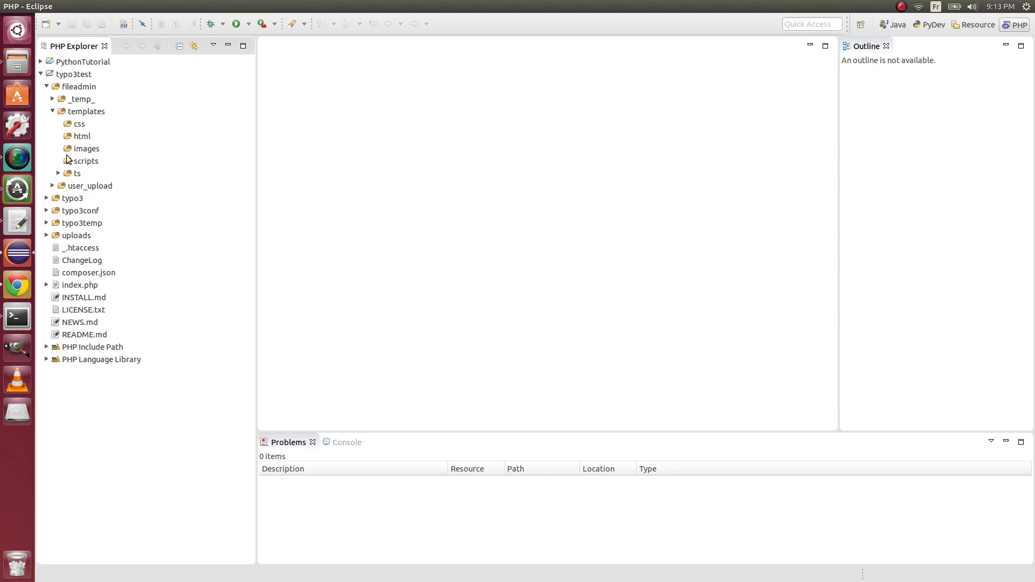
click(58, 173)
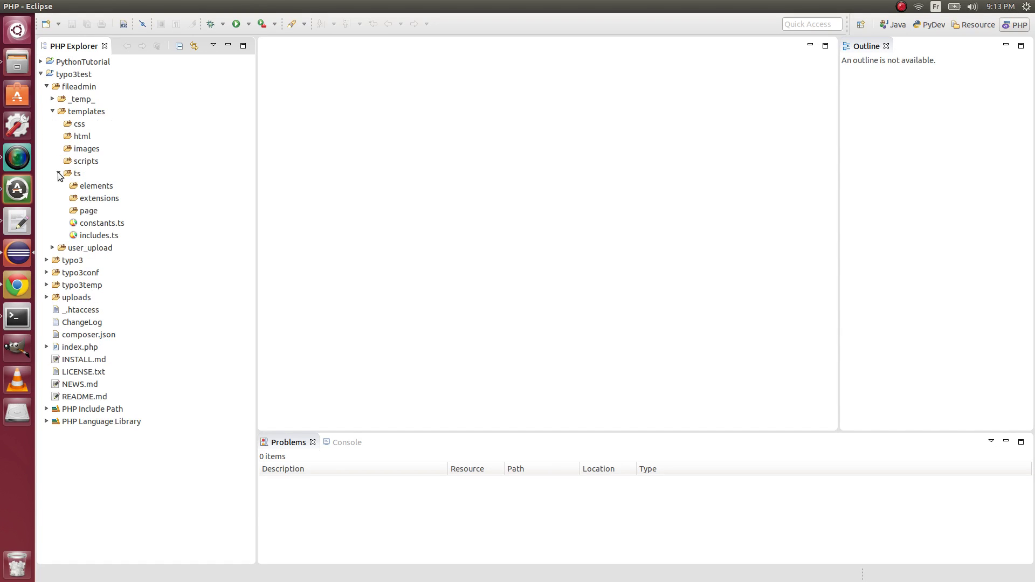
double_click(101, 235)
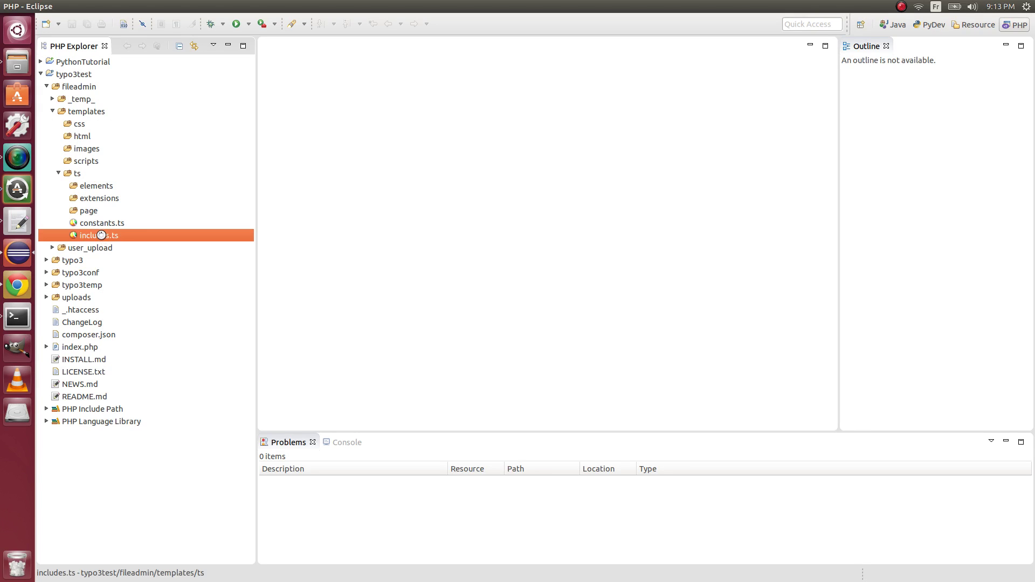
Write an empty page.includeCSS { } block and a lib.test = TEXT line in includes.ts
click(488, 159)
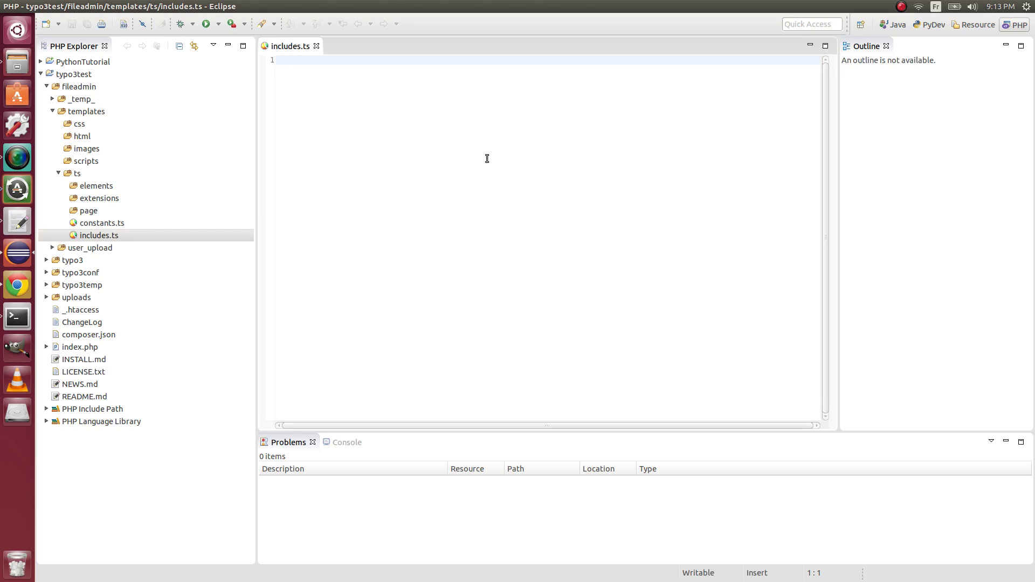
text(page.)
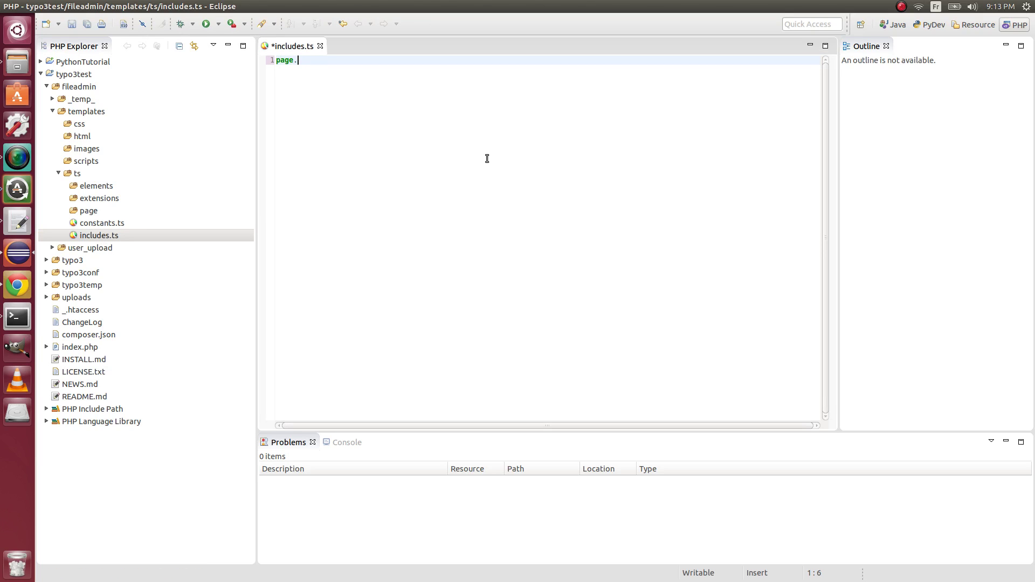
text(includeCS)
text(S {)
key(Return)
key(Return)
text(})
key(Return)
key(Return)
text(lib.te)
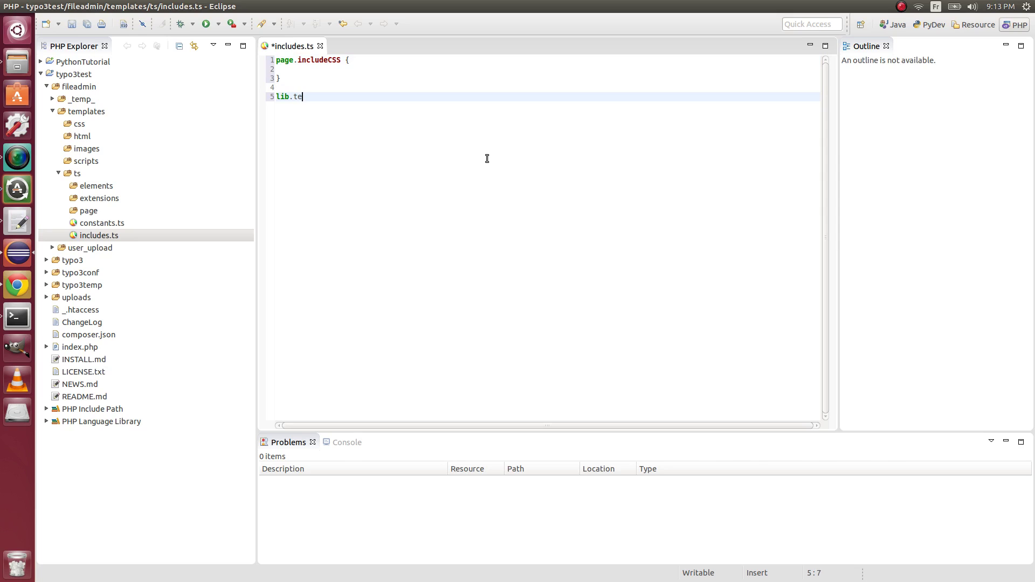
text(st = TEXT)
drag(343, 97, 278, 56)
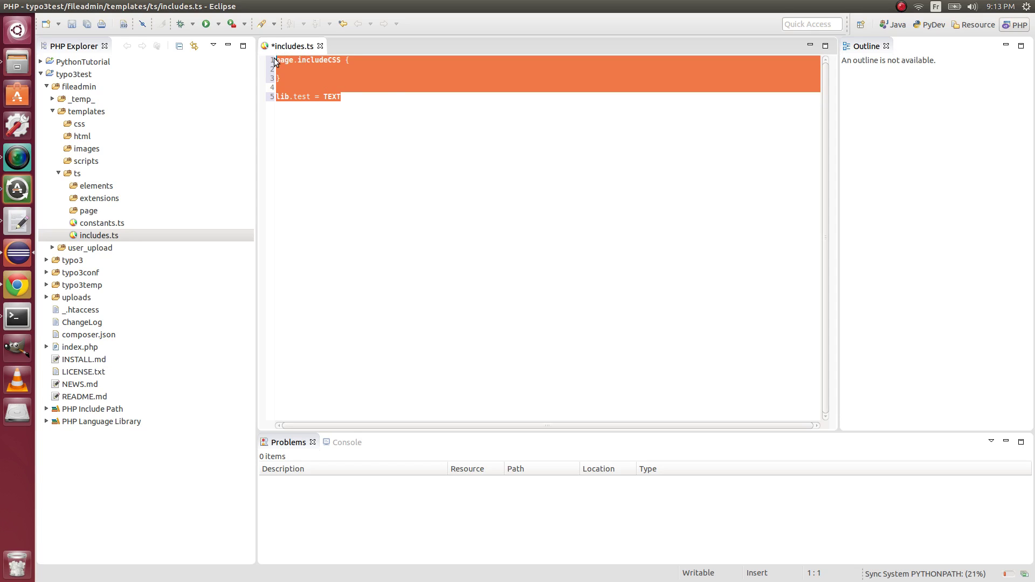
click(393, 97)
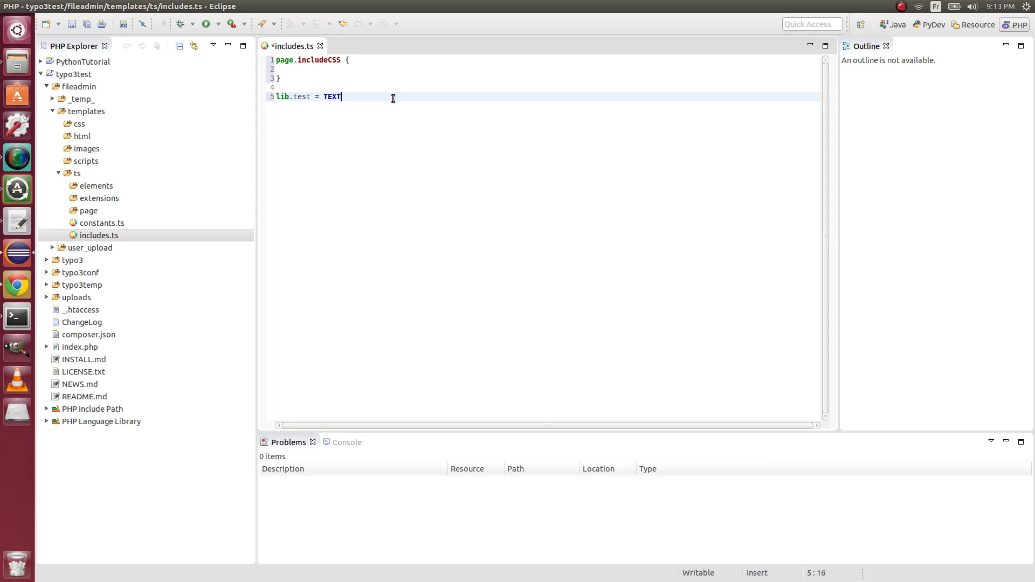